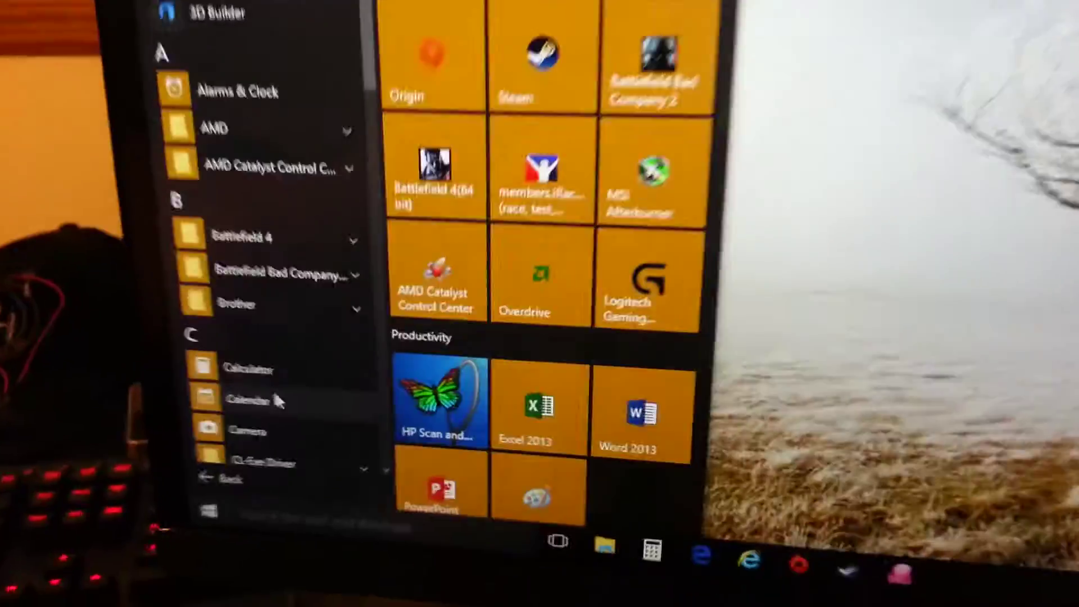
{"action": "scroll", "coordinate": [278, 401], "scroll_direction": "down", "scroll_amount": 2}
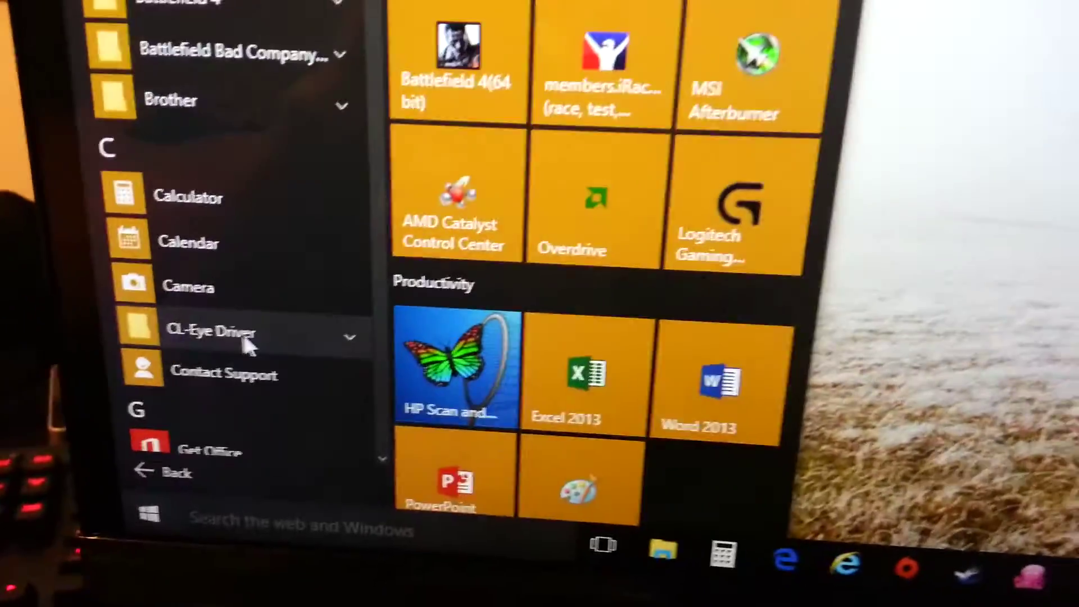
Step: Expand the CL-Eye Driver folder in the Start menu's app list
{"action": "left_click", "coordinate": [244, 346]}
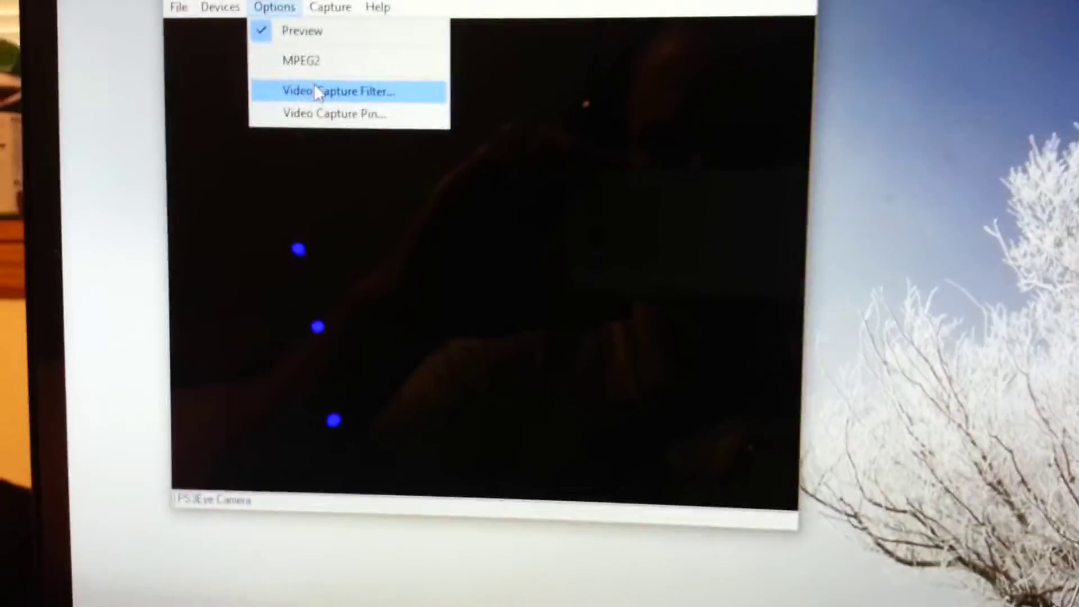
Step: Open the PS3 Eye gain and exposure properties and drag them aside to reveal the LEDs
{"action": "left_click", "coordinate": [313, 33]}
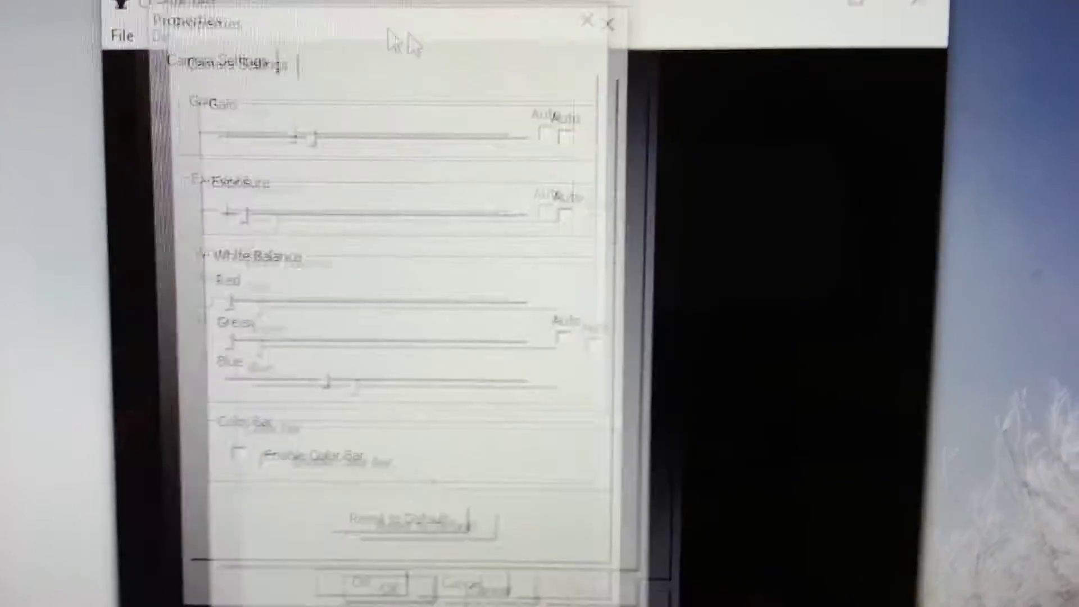
{"action": "left_click_drag", "start_coordinate": [346, 52], "coordinate": [712, 21]}
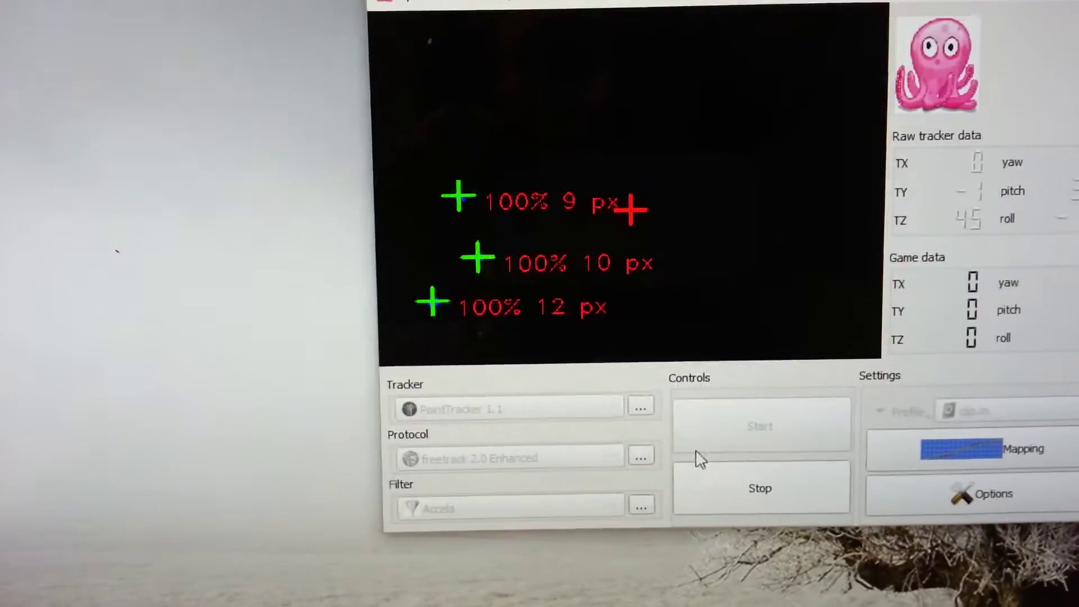
{"action": "left_click", "coordinate": [713, 446]}
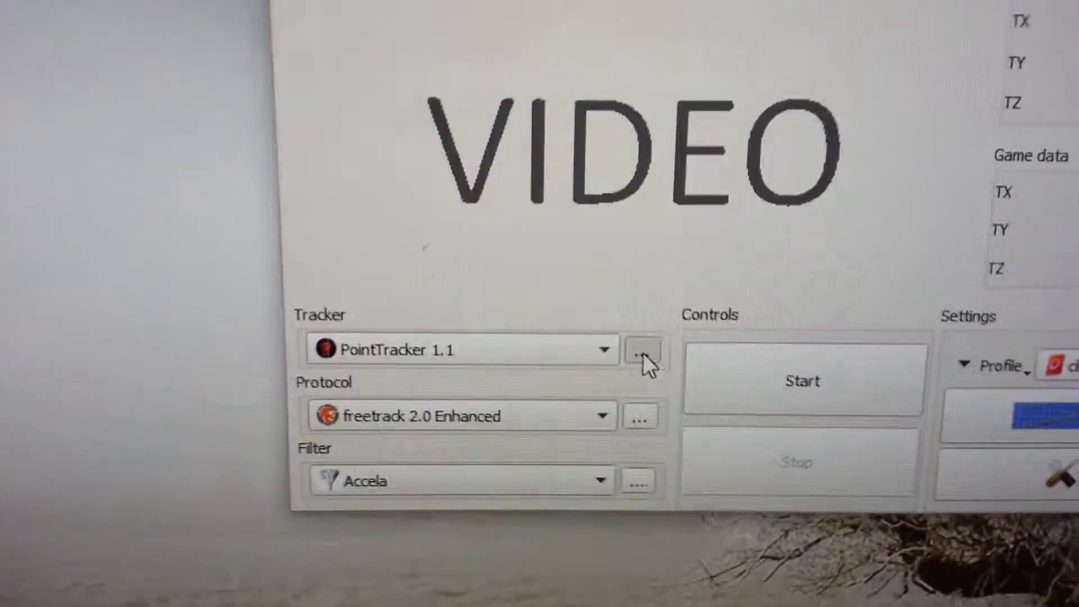
Step: Review the PointTracker settings, then the Clip model's 30, 40, 70 and 80 mm dimensions
{"action": "left_click", "coordinate": [644, 354]}
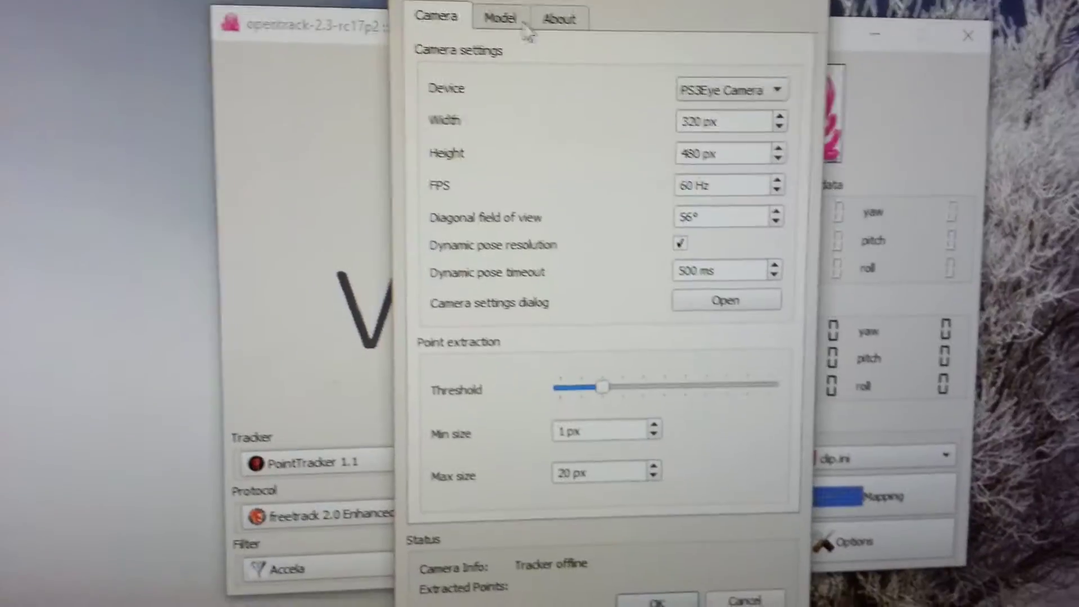
{"action": "left_click", "coordinate": [540, 59]}
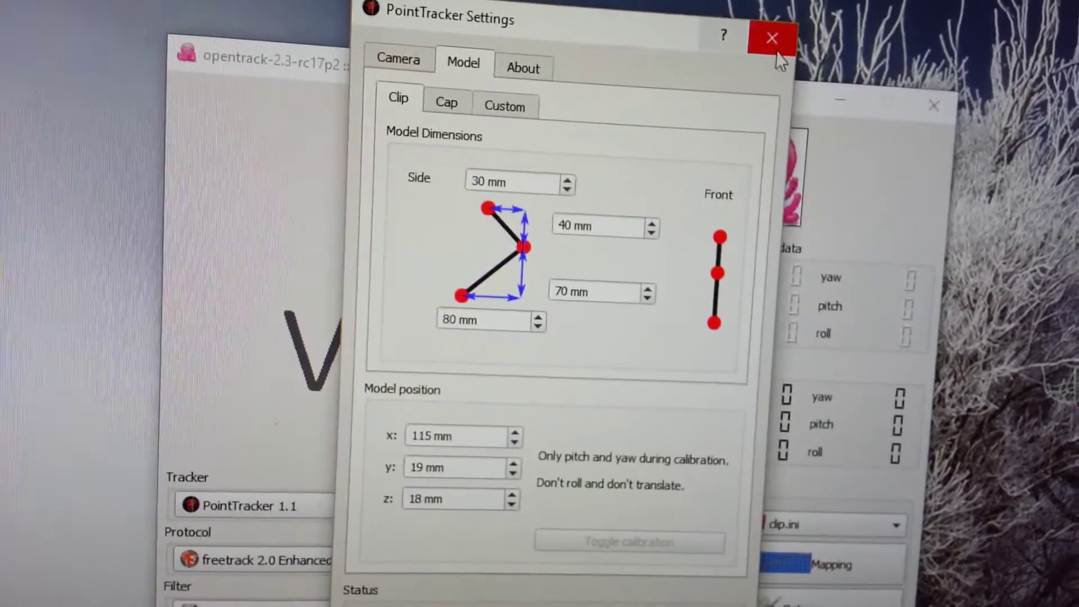
Step: Start tracking, recheck the Clip model in PointTracker settings, and accept them with OK
{"action": "left_click", "coordinate": [772, 38]}
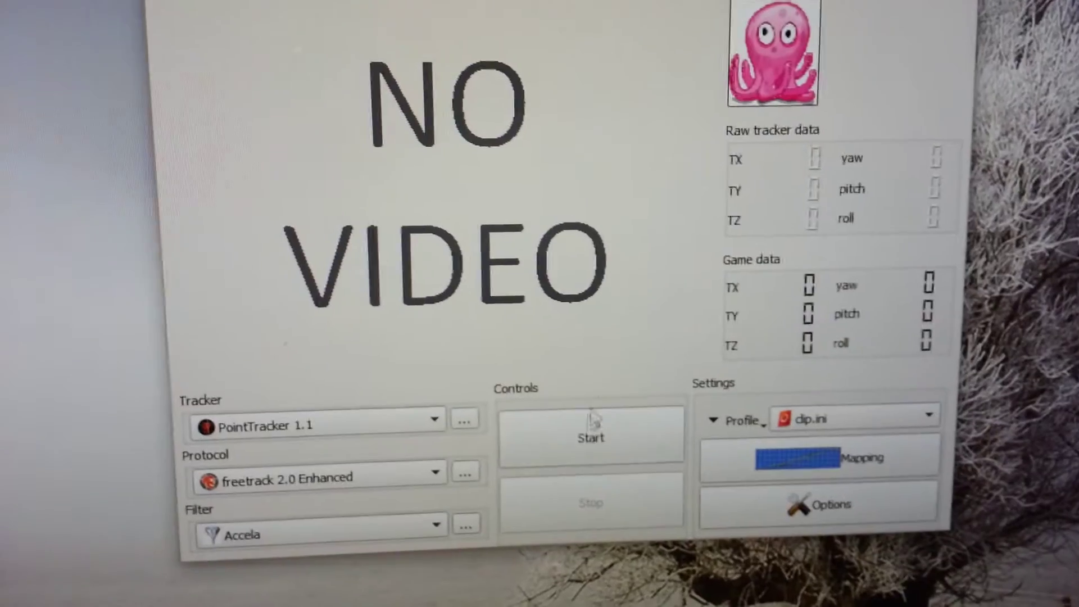
{"action": "left_click", "coordinate": [591, 445]}
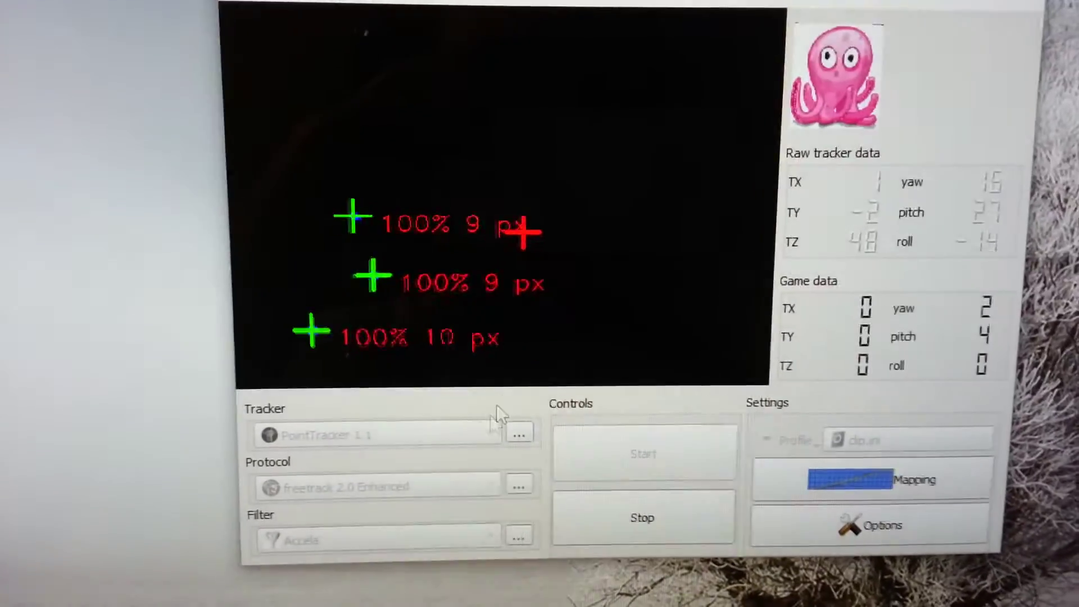
{"action": "left_click", "coordinate": [524, 443]}
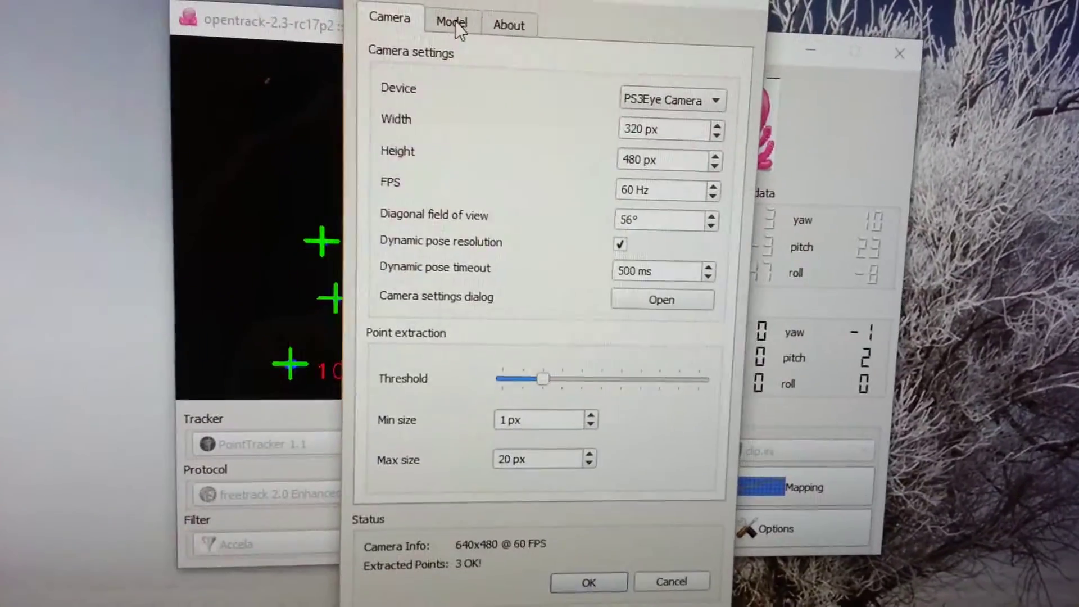
{"action": "left_click", "coordinate": [456, 24]}
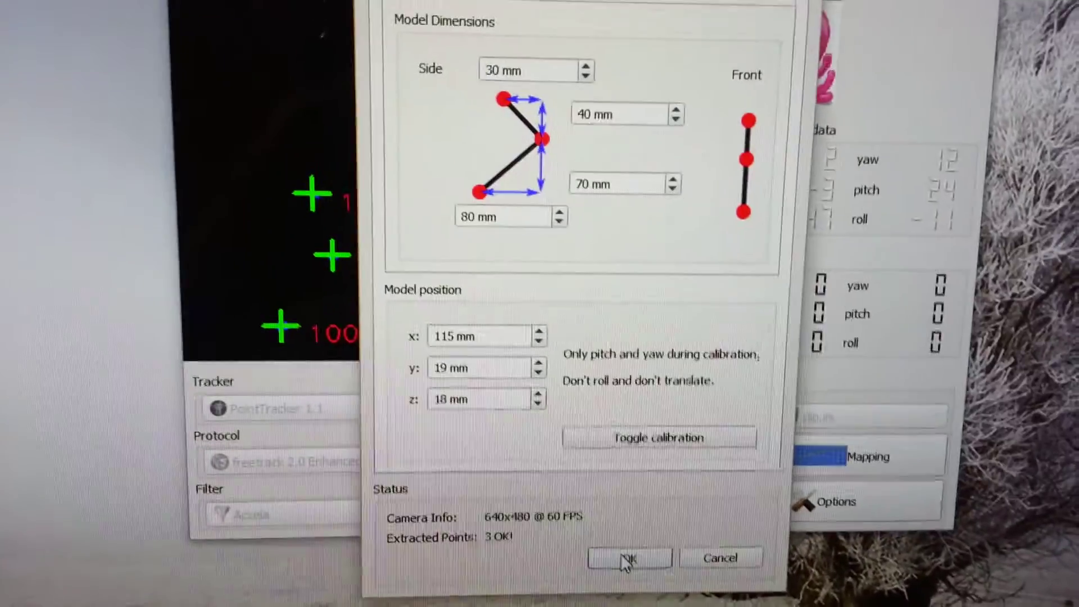
{"action": "left_click", "coordinate": [625, 547]}
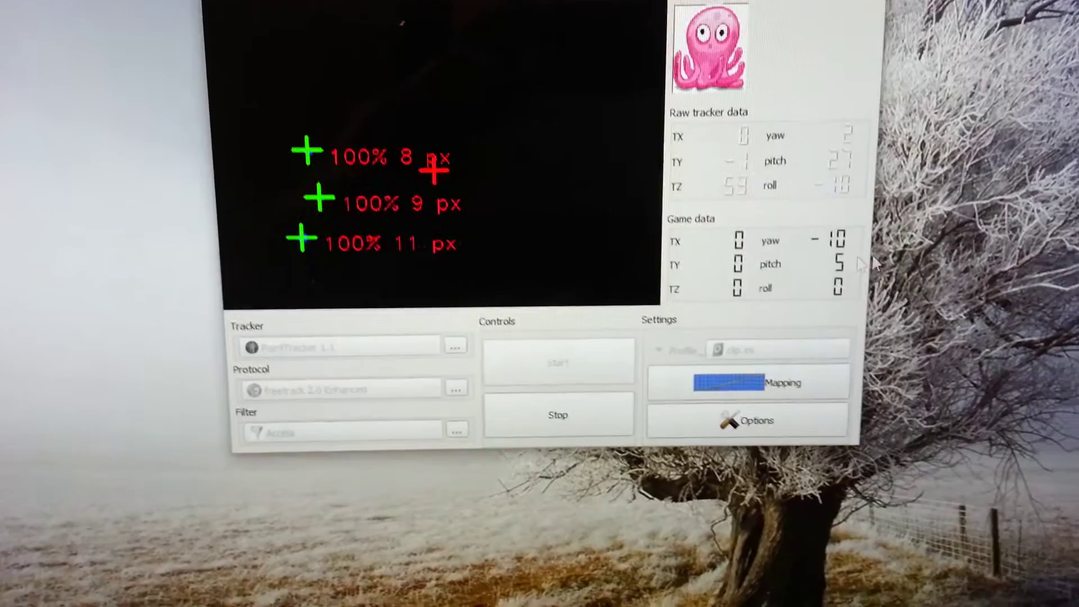
{"action": "left_click", "coordinate": [760, 390]}
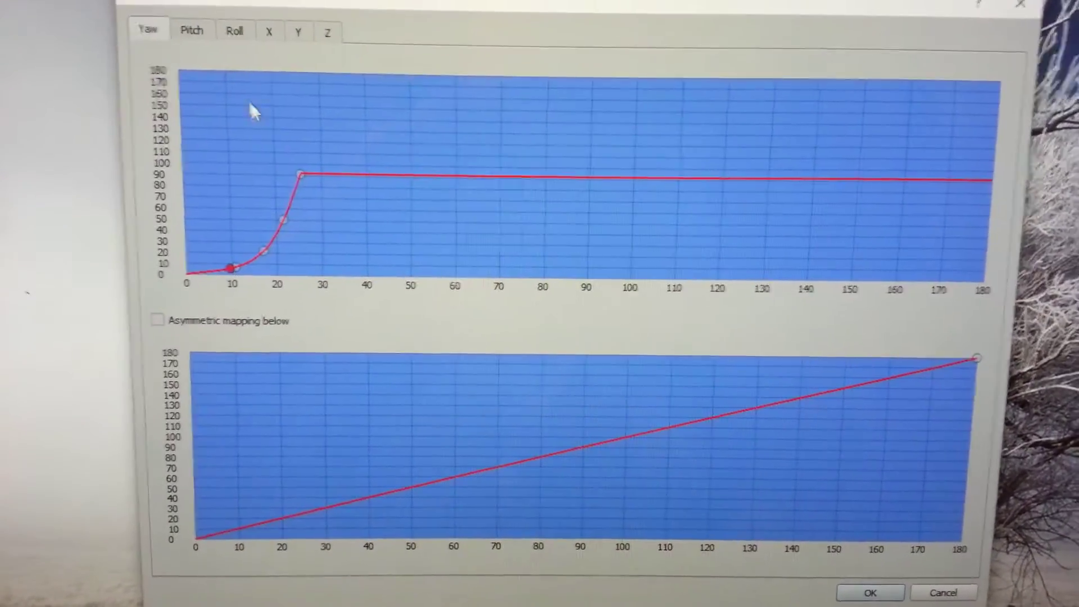
{"action": "left_click", "coordinate": [195, 36]}
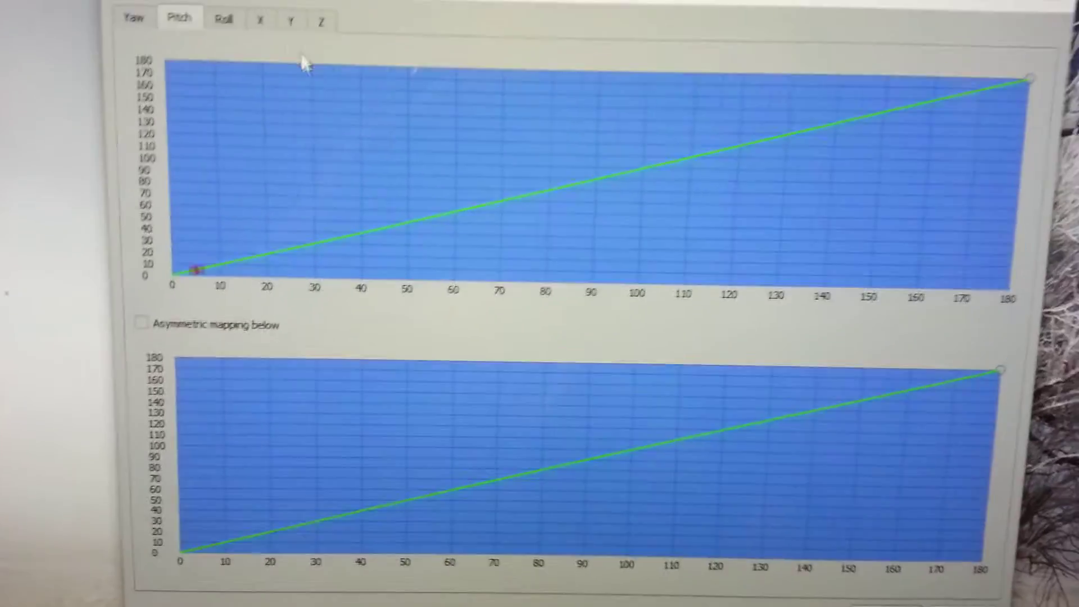
{"action": "left_click", "coordinate": [221, 58]}
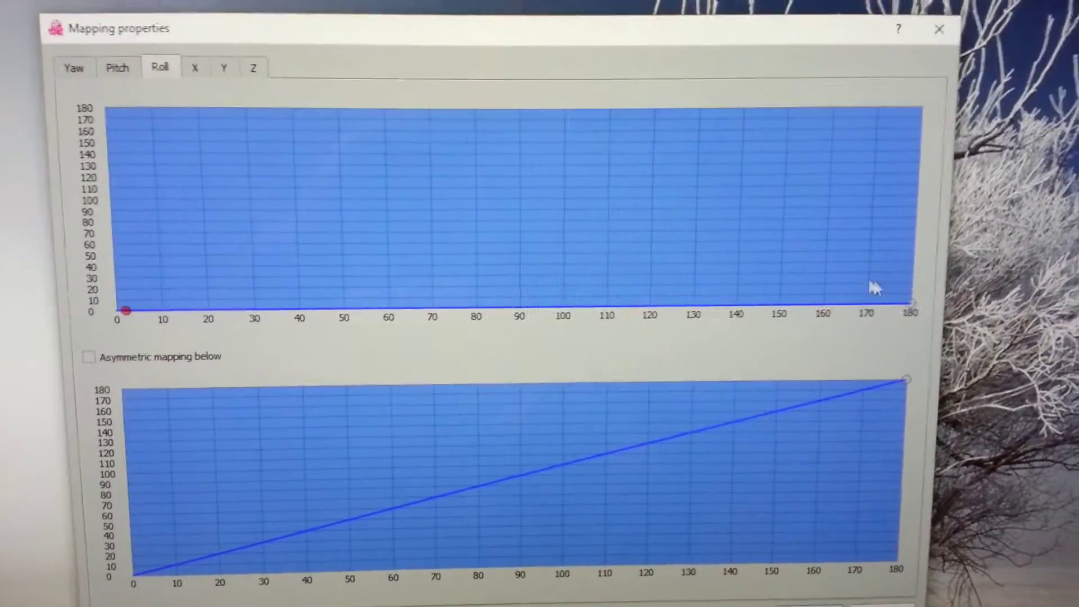
{"action": "left_click", "coordinate": [205, 71]}
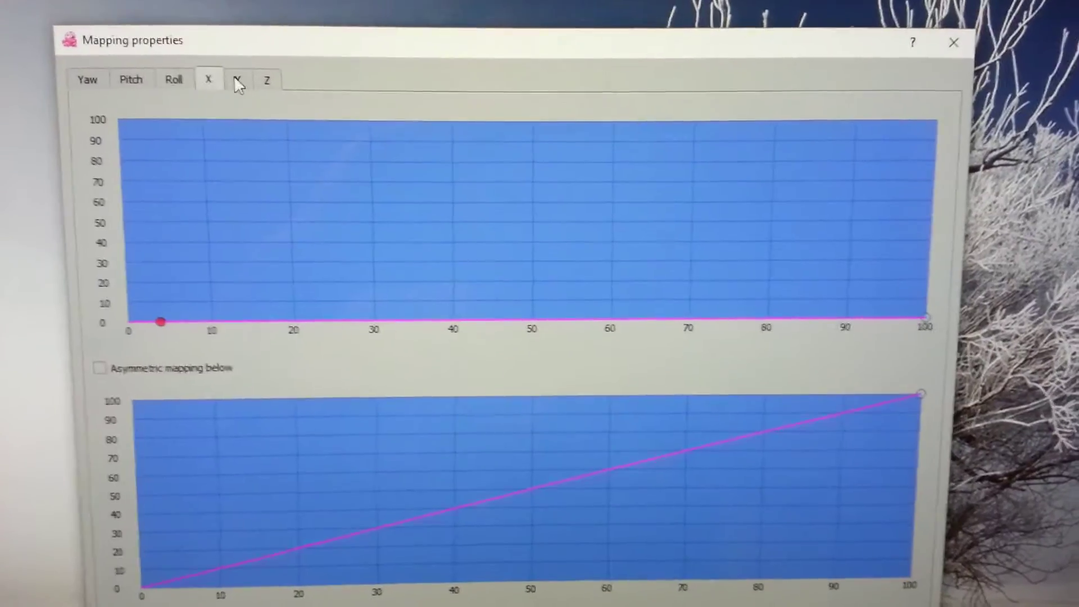
{"action": "left_click", "coordinate": [264, 71]}
{"action": "left_click", "coordinate": [196, 97]}
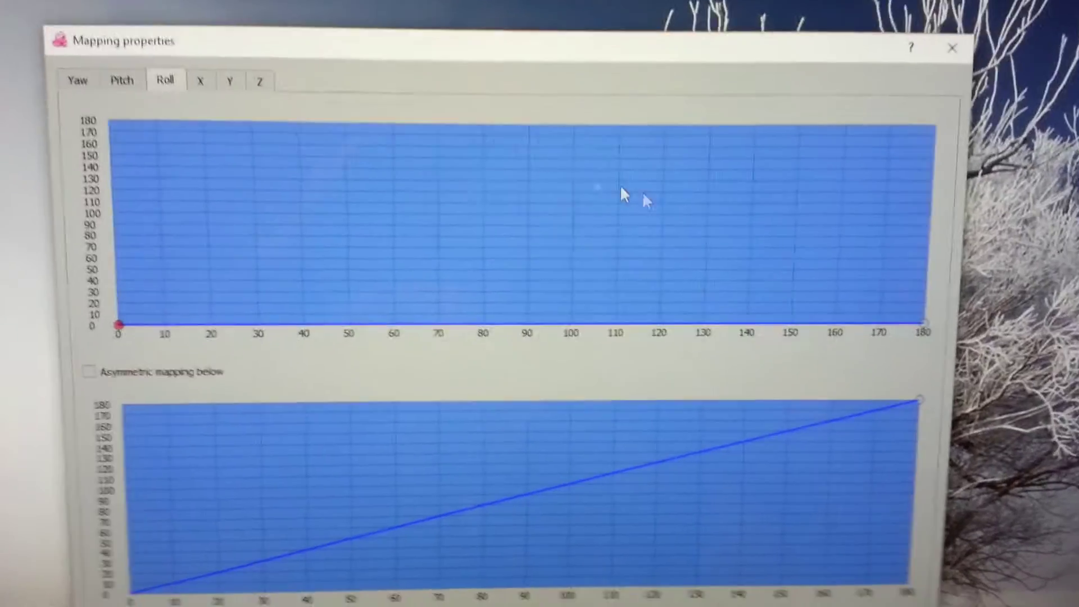
{"action": "left_click_drag", "start_coordinate": [858, 315], "coordinate": [864, 265]}
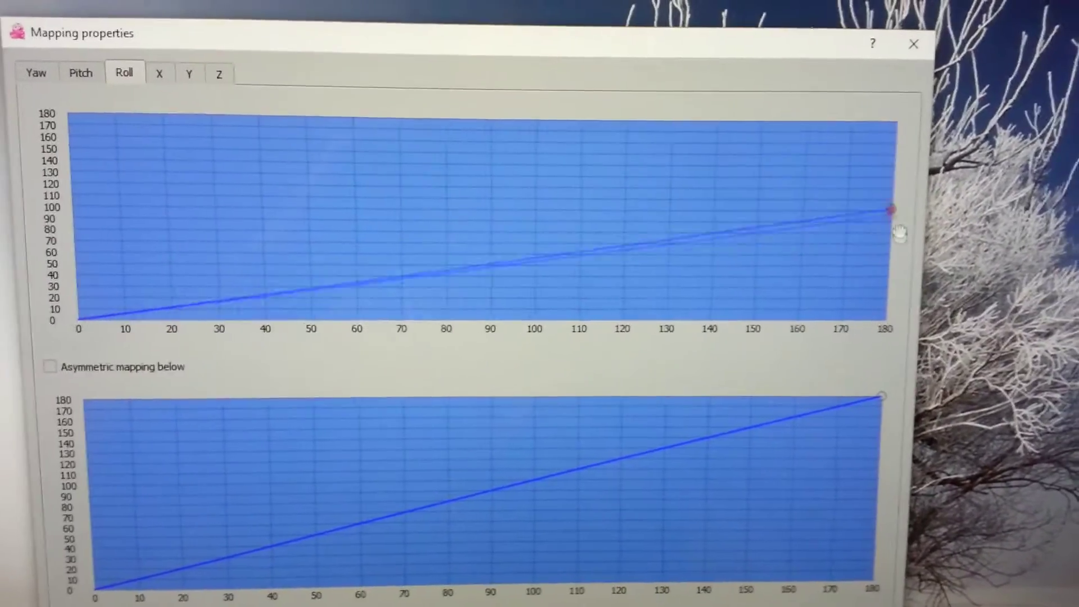
{"action": "left_click_drag", "start_coordinate": [899, 229], "coordinate": [897, 363]}
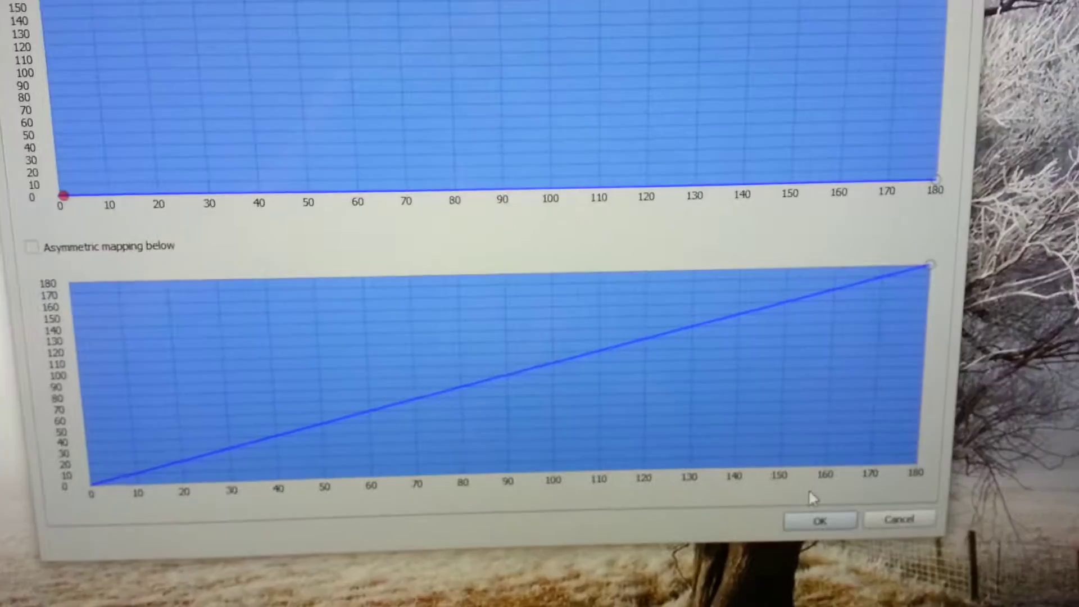
{"action": "left_click", "coordinate": [819, 520]}
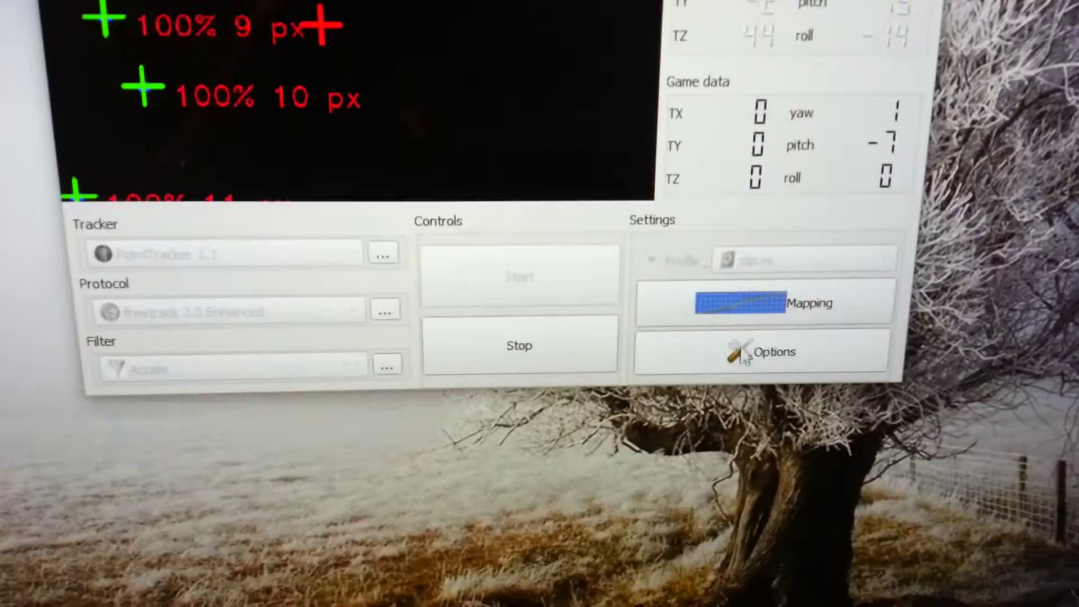
Step: Review the Center shortcut (Down, center at startup) in Options and accept with OK
{"action": "left_click", "coordinate": [757, 365]}
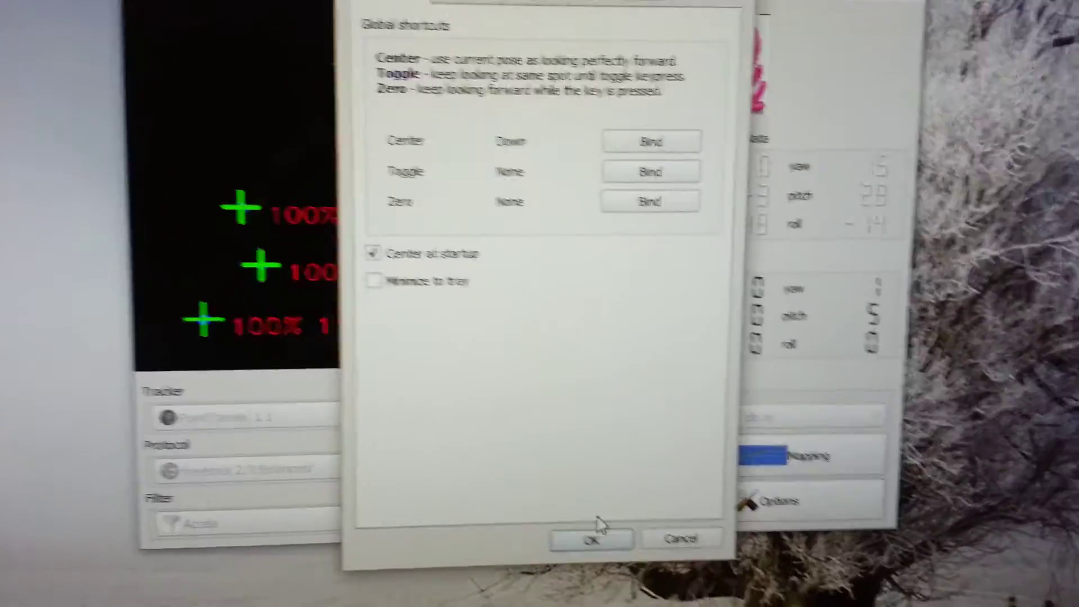
{"action": "left_click", "coordinate": [608, 544]}
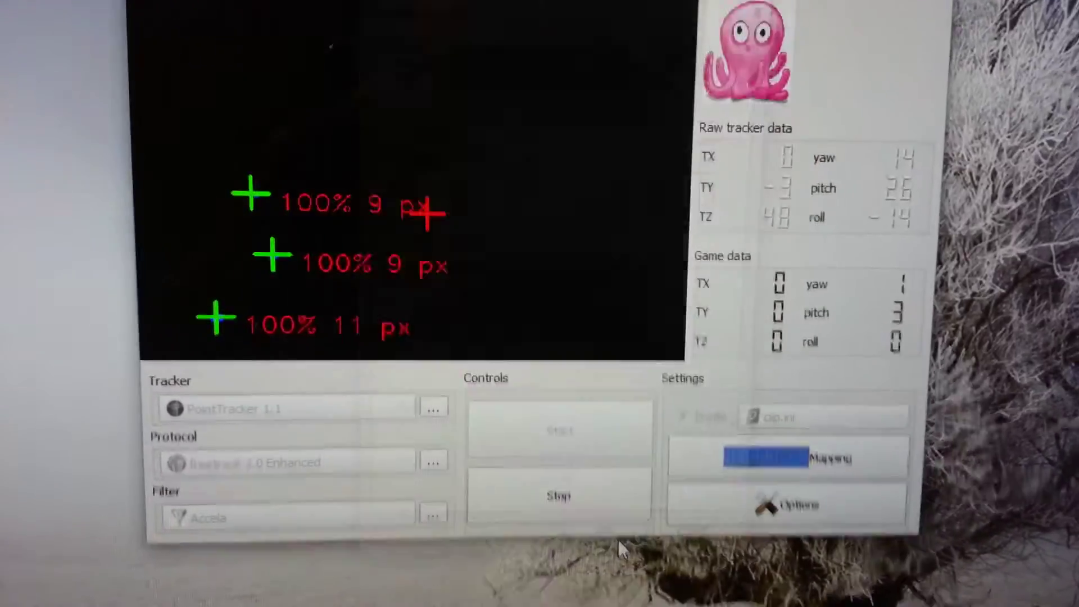